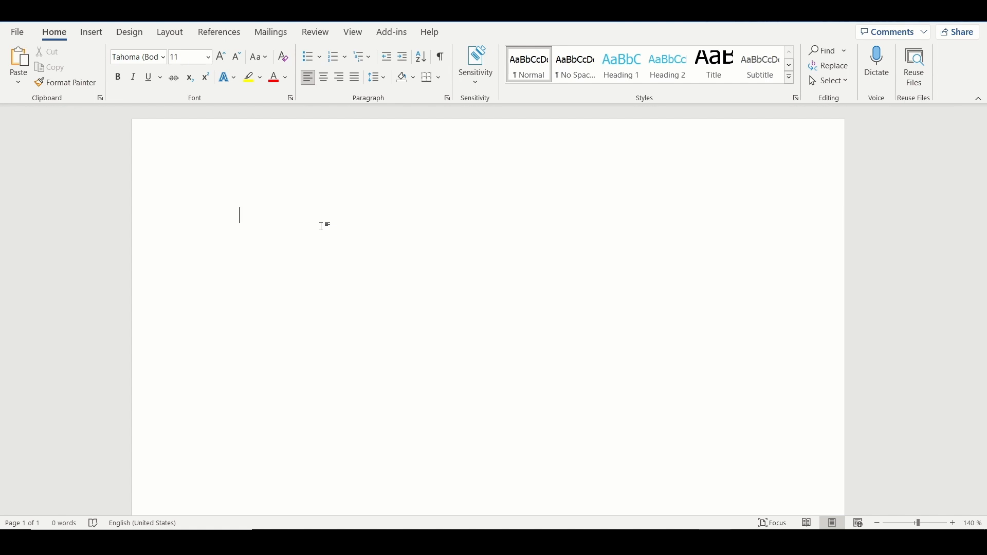
# Generate two placeholder paragraphs of three sentences each by entering the formula =rand(2,3)
pyautogui.write('=ran()')
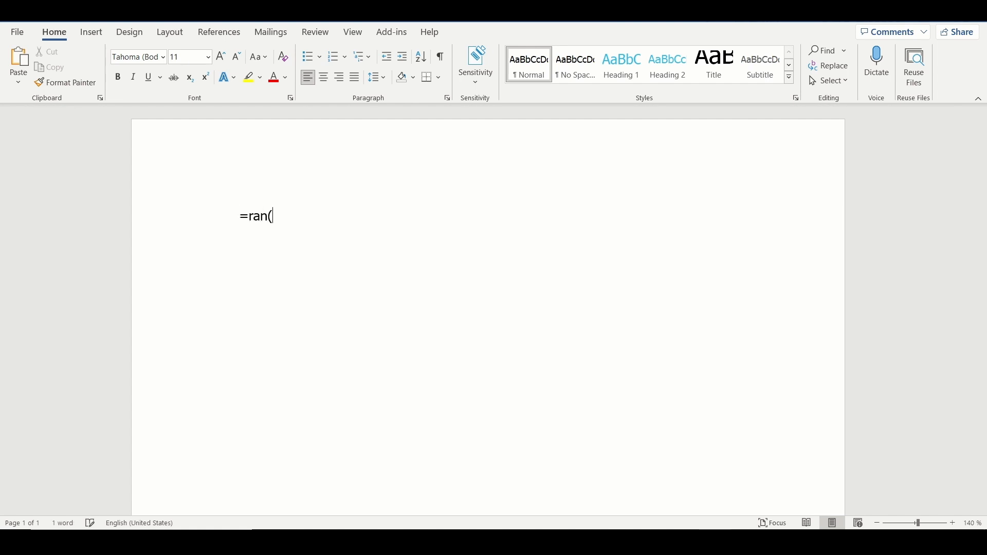
pyautogui.press('Left')
pyautogui.press('Left')
pyautogui.write('d')
pyautogui.press('Right')
pyautogui.write('2,3')
pyautogui.press('Right')
pyautogui.press('Return')
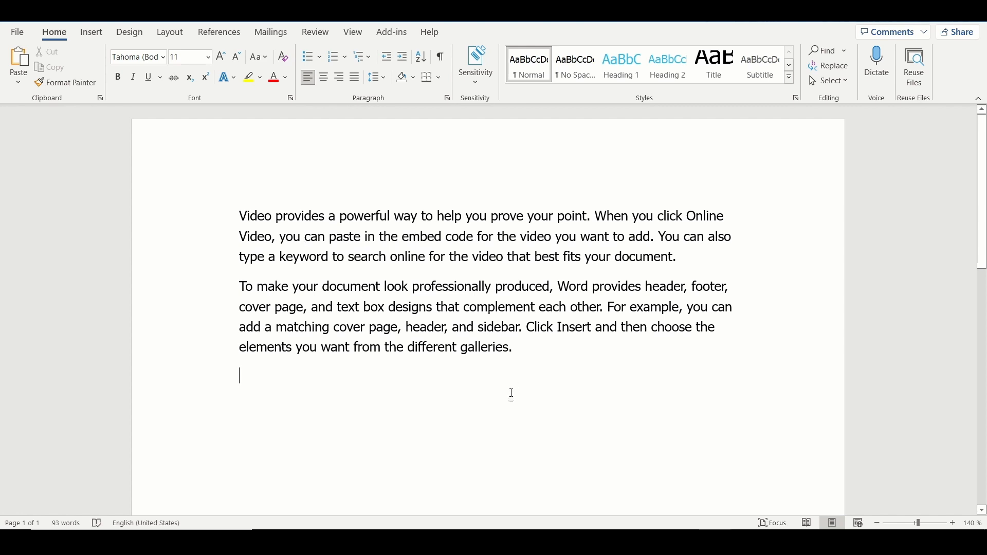
# Generate one single-sentence placeholder paragraph below the existing text with the formula =rand(1,1)
pyautogui.write('=rand()')
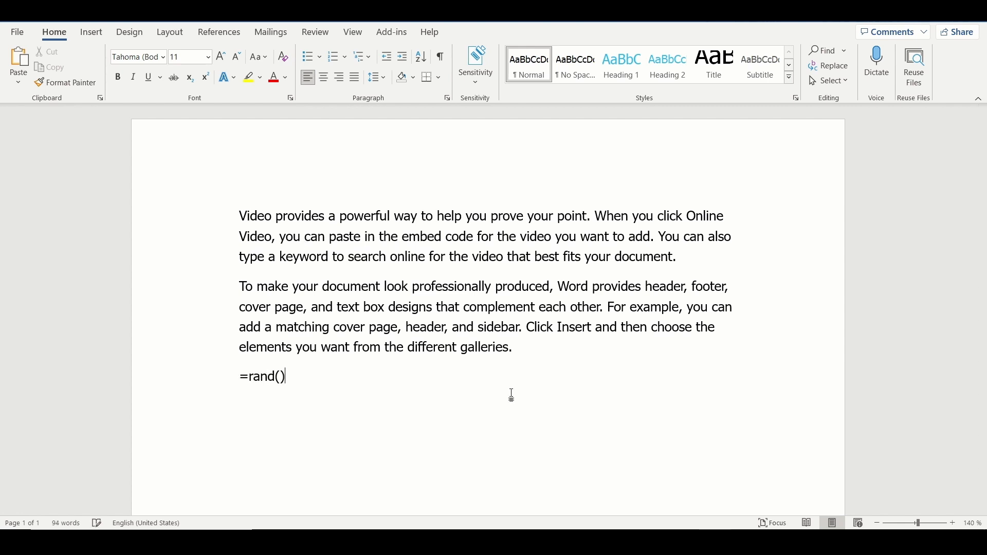
pyautogui.press('Left')
pyautogui.write('1,1')
pyautogui.press('Return')
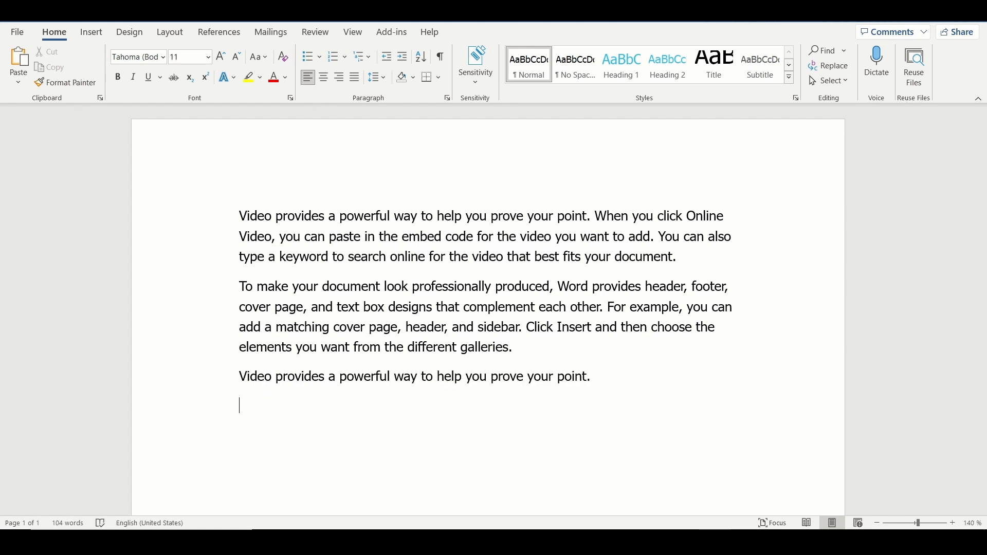
# Generate three two-sentence paragraphs with =rand(3,2) and add the line "Please do subscribe to TP Square Vlogs" below them
pyautogui.write('=rand()')
pyautogui.press('Left')
pyautogui.write('3,2')
pyautogui.press('Return')
pyautogui.write('Please do subscribe to TP Square Vlogs')
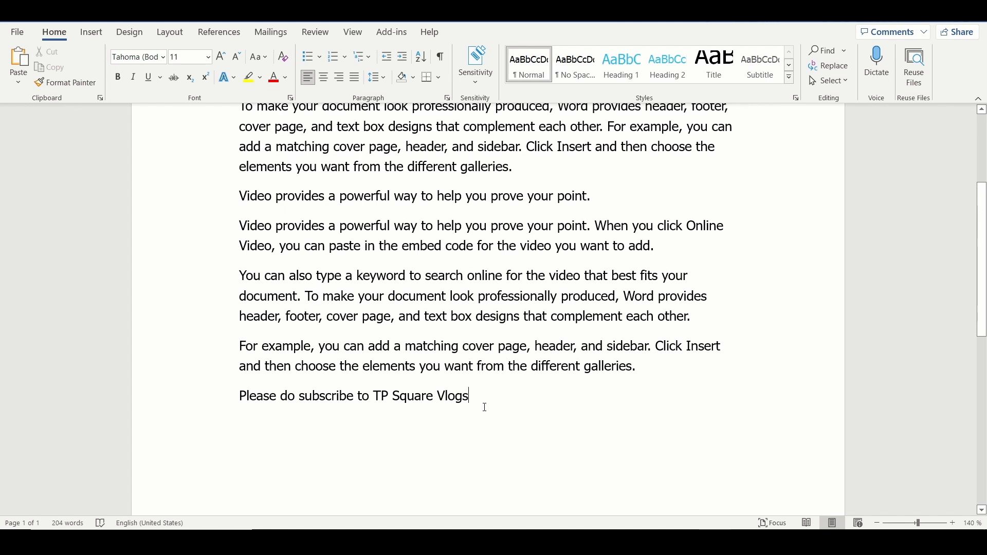
# Switch to the browser and copy the web address of the TP Square Vlogs YouTube channel
pyautogui.moveTo(472, 398); pyautogui.dragTo(382, 392)
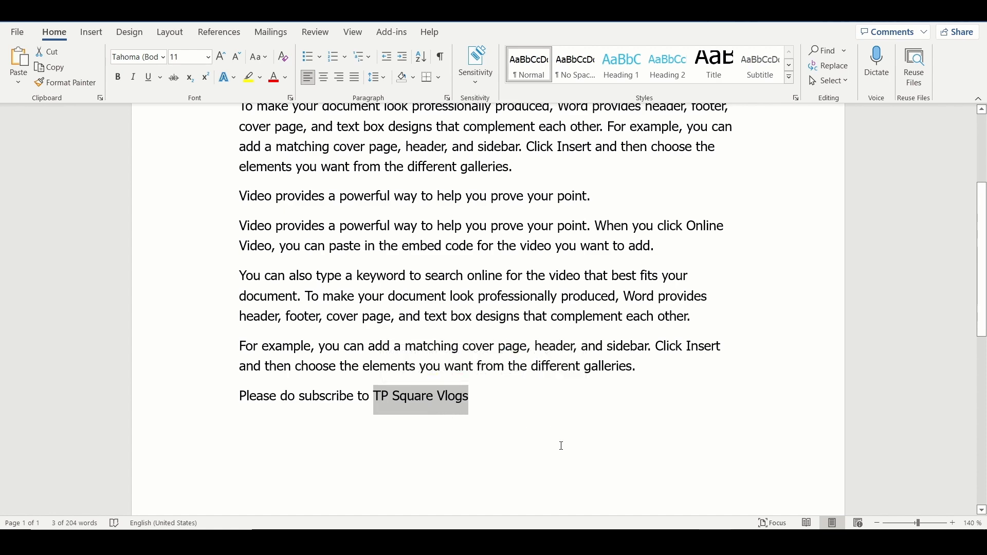
pyautogui.click(692, 543)
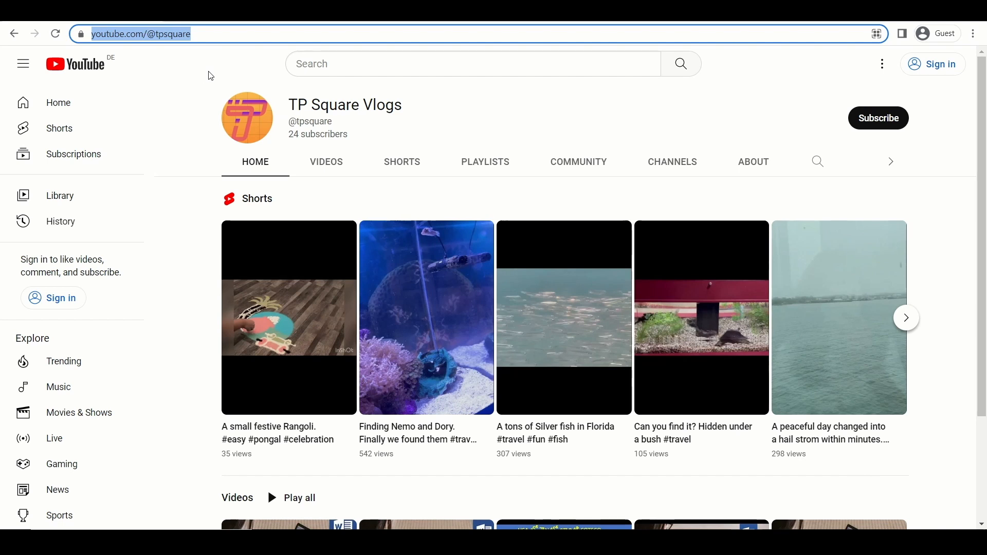
pyautogui.click(205, 54)
pyautogui.moveTo(205, 36); pyautogui.dragTo(89, 36)
pyautogui.hotkey('ctrl', 'c')
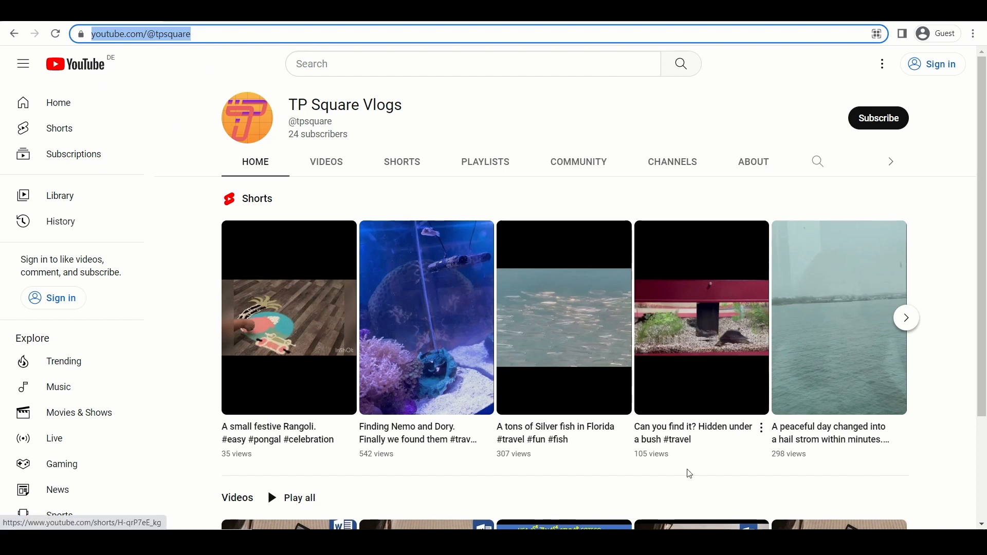
pyautogui.click(722, 542)
pyautogui.click(474, 395)
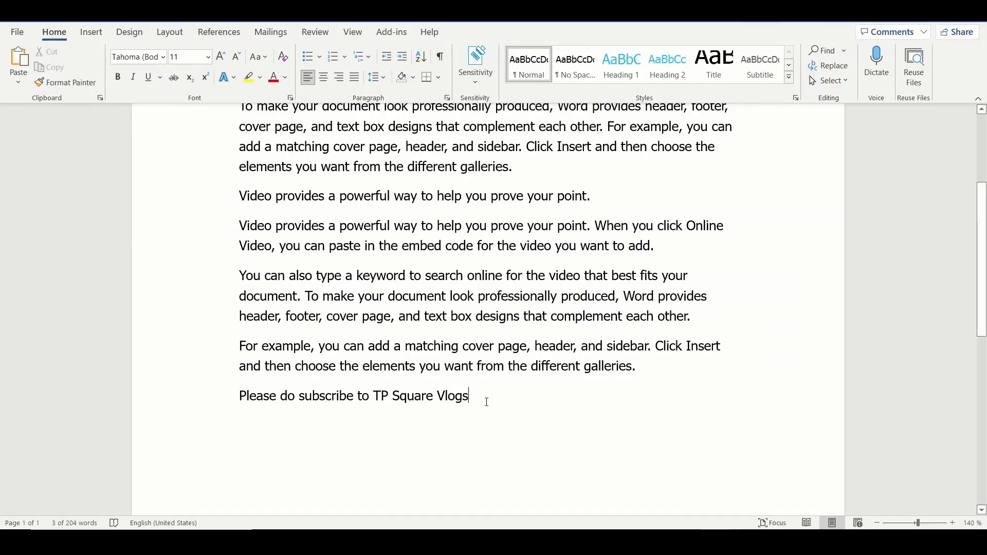
pyautogui.moveTo(471, 396); pyautogui.dragTo(384, 393)
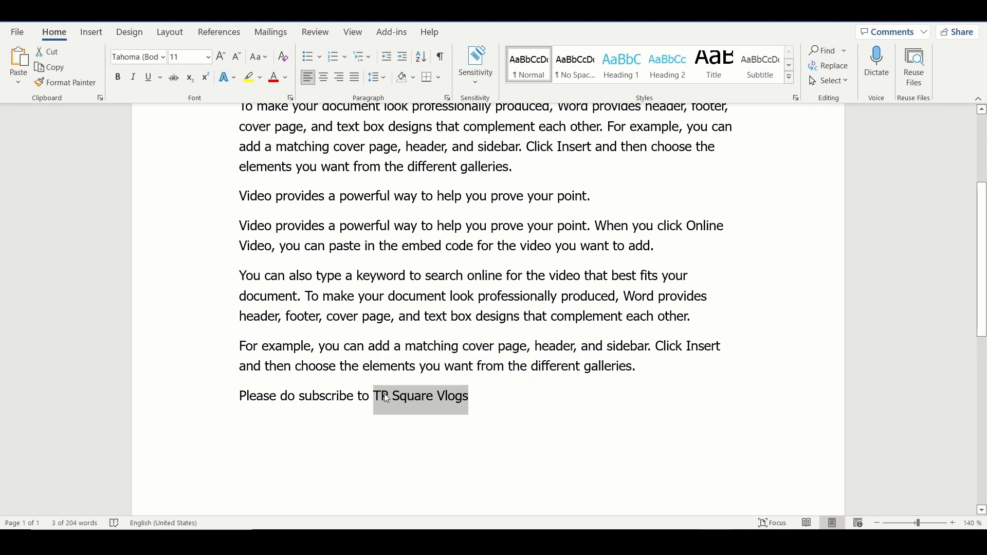
pyautogui.rightClick(384, 393)
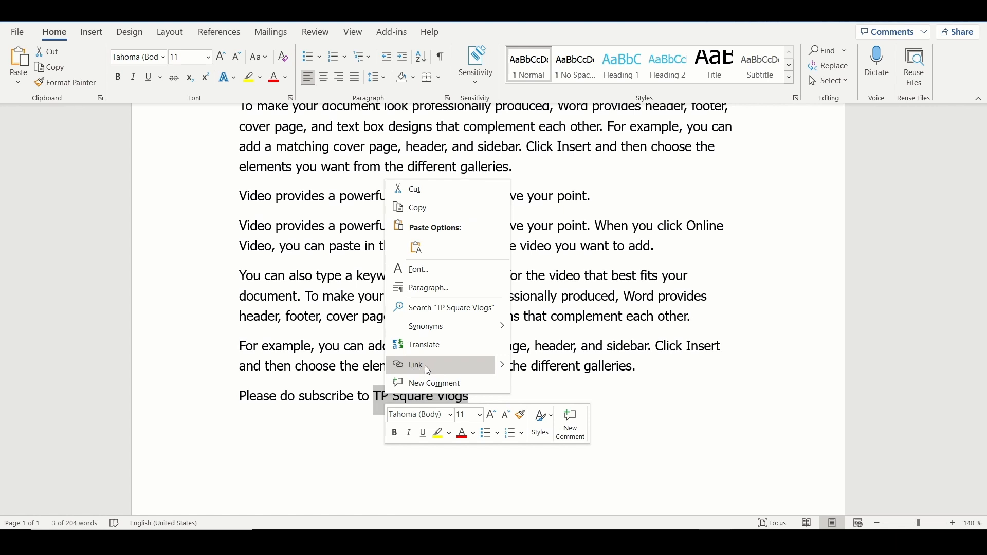
pyautogui.click(439, 367)
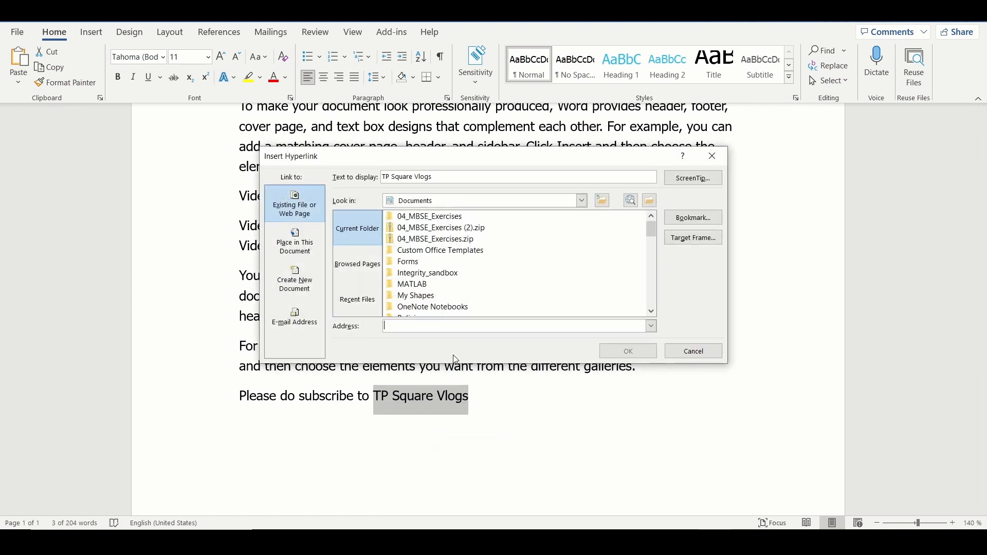
pyautogui.click(401, 329)
pyautogui.hotkey('ctrl', 'v')
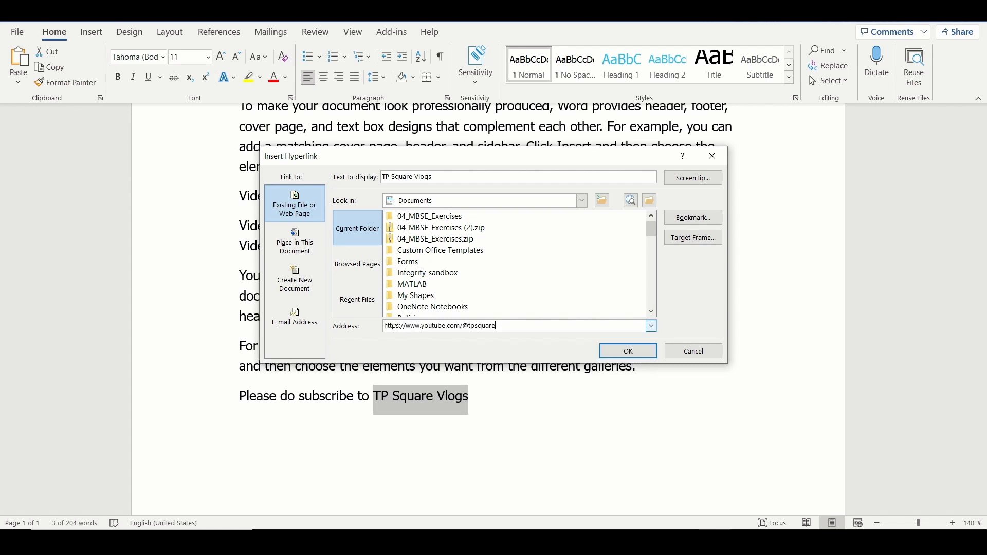
pyautogui.click(616, 347)
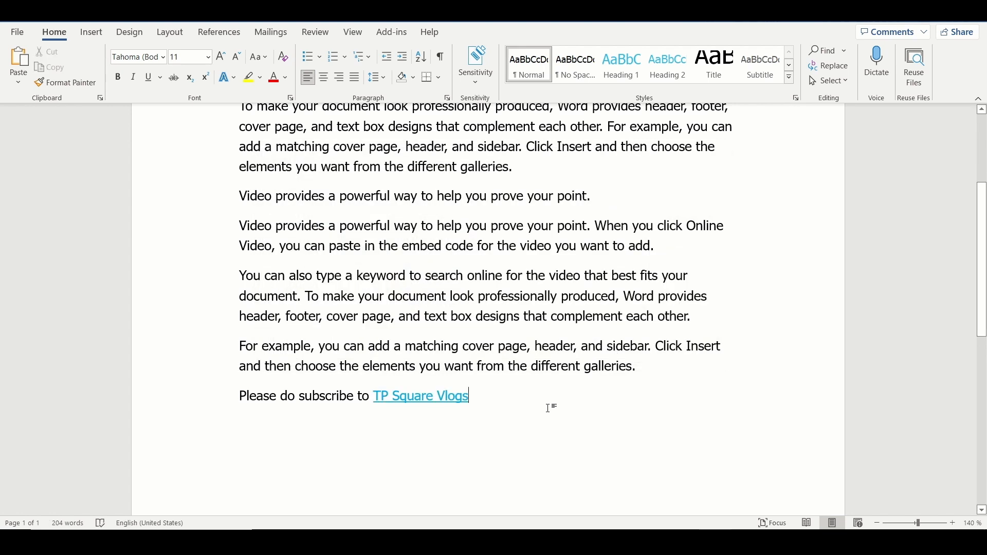
pyautogui.hotkey('shift', 'Home')
pyautogui.keyDown('ctrl'); pyautogui.click(422, 400); pyautogui.keyUp('ctrl')
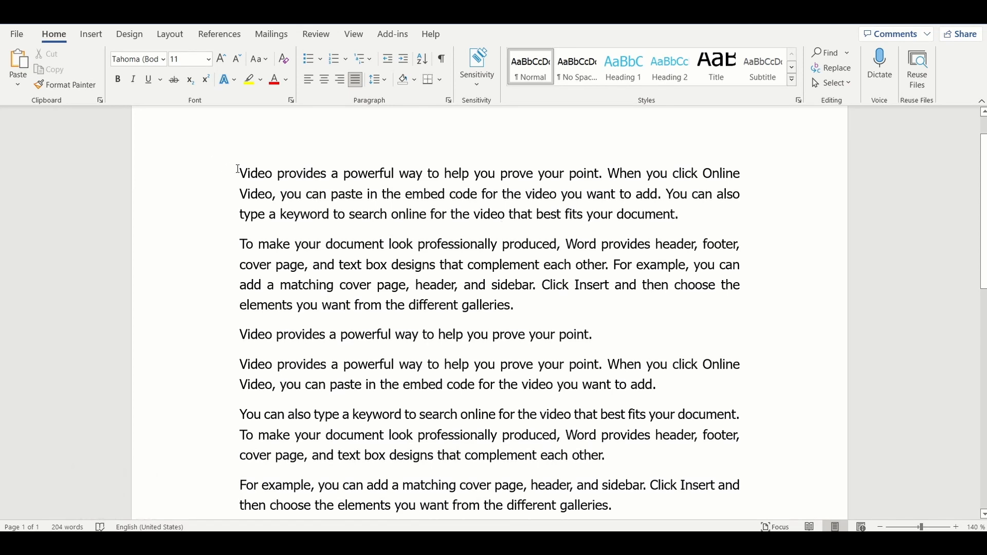
# Try ordinary text selections over the first two paragraphs and from "powerful" to "search" in the first paragraph, clearing each one
pyautogui.moveTo(240, 172); pyautogui.dragTo(523, 310)
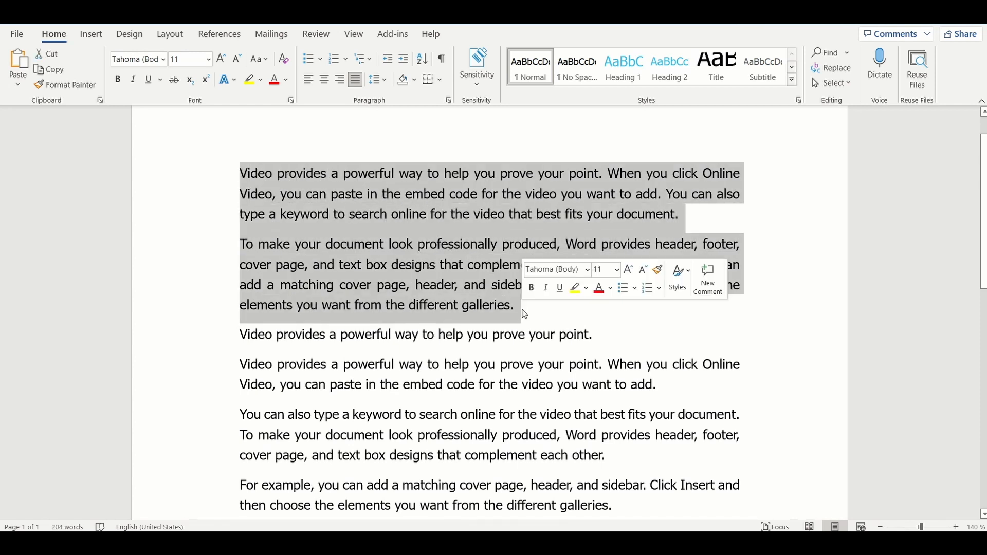
pyautogui.click(430, 293)
pyautogui.click(250, 244)
pyautogui.keyDown('shift'); pyautogui.click(540, 265); pyautogui.keyUp('shift')
pyautogui.click(477, 295)
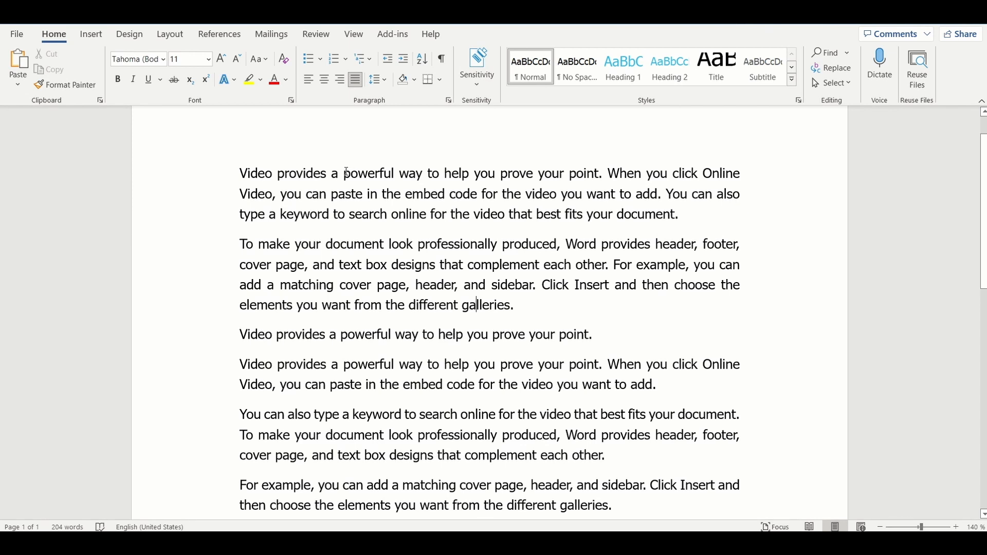
pyautogui.moveTo(346, 173); pyautogui.dragTo(386, 220)
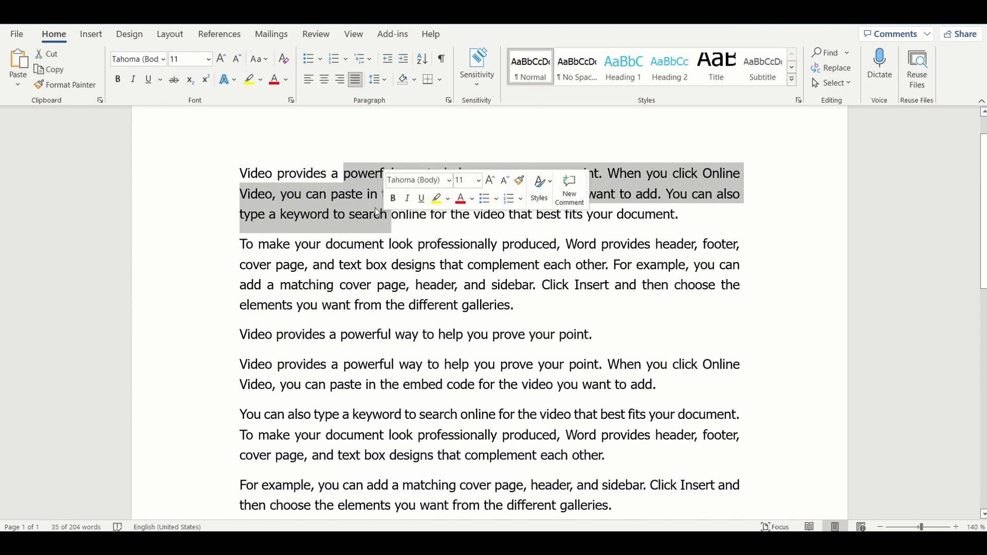
pyautogui.click(373, 241)
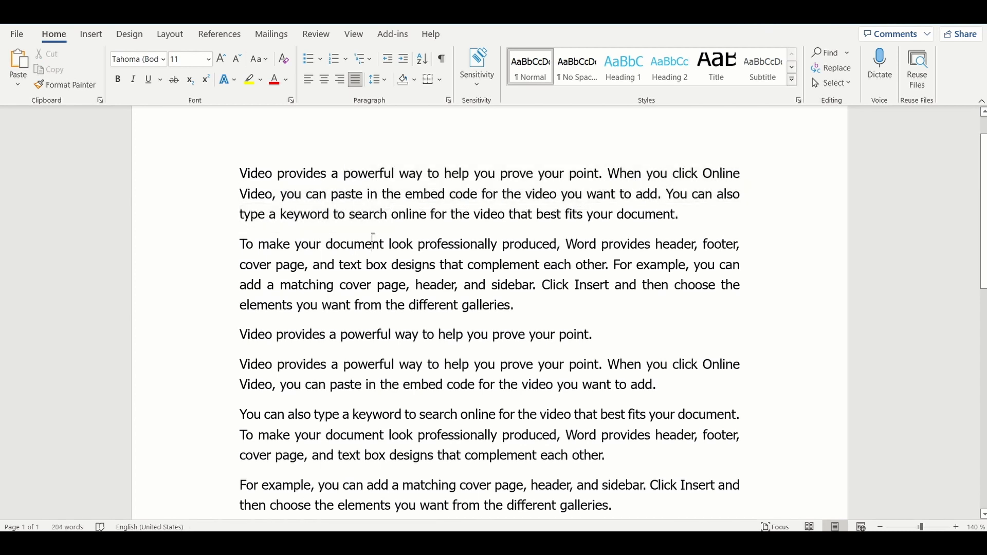
# Select a rectangular block from "powerful" down to "from" in the first two paragraphs, color it red and highlight it yellow
pyautogui.moveTo(347, 173); pyautogui.dragTo(381, 305)
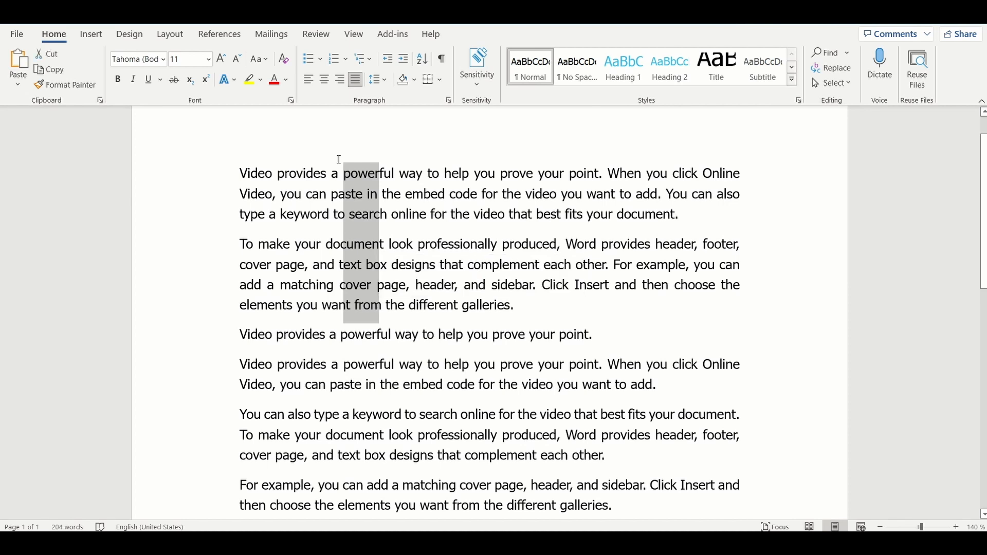
pyautogui.click(277, 82)
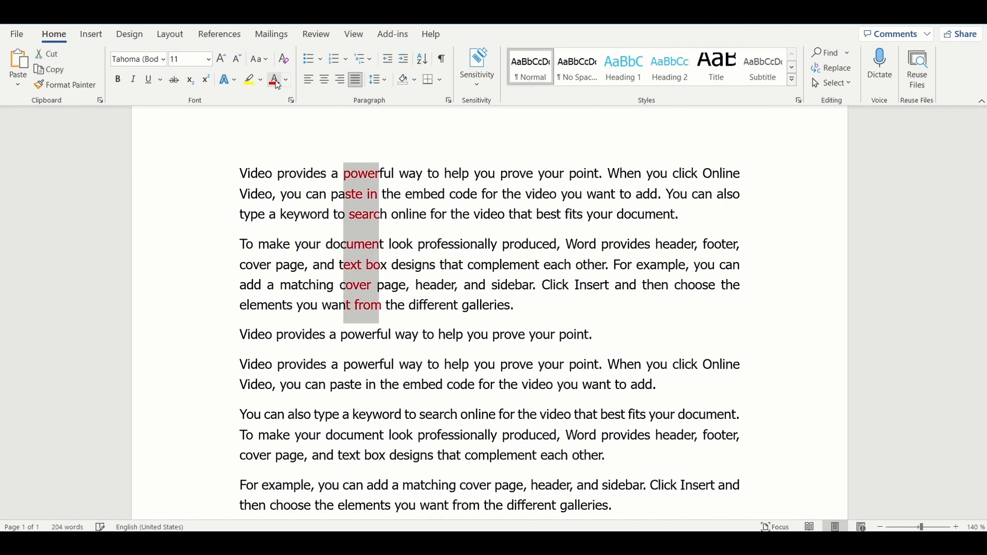
pyautogui.click(250, 81)
pyautogui.click(238, 81)
pyautogui.click(272, 180)
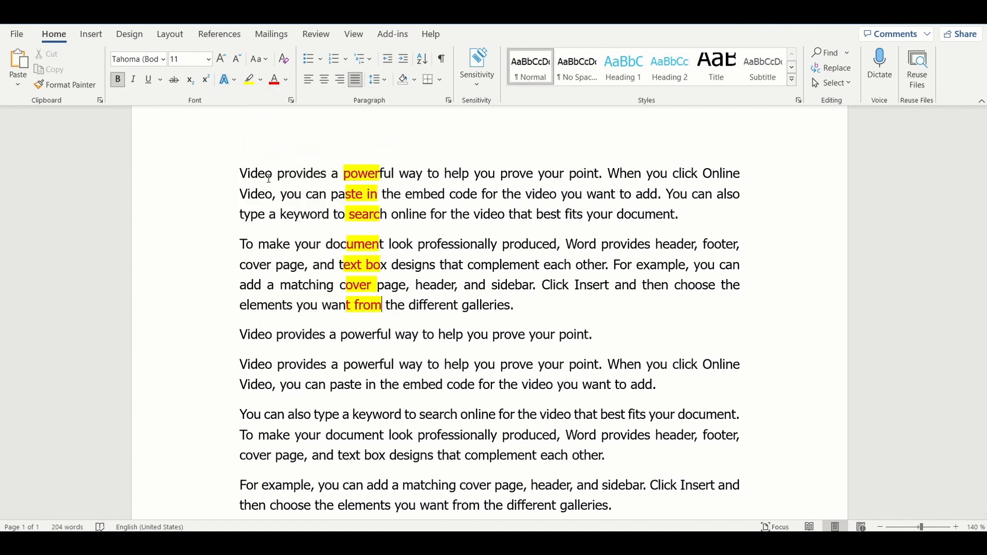
pyautogui.click(236, 81)
pyautogui.click(281, 184)
pyautogui.click(237, 80)
pyautogui.click(380, 107)
# Select a rectangular block downward from "your" in the first line through the first two paragraphs and italicize it
pyautogui.click(406, 196)
pyautogui.moveTo(527, 173); pyautogui.dragTo(560, 310)
pyautogui.hotkey('ctrl', 'i')
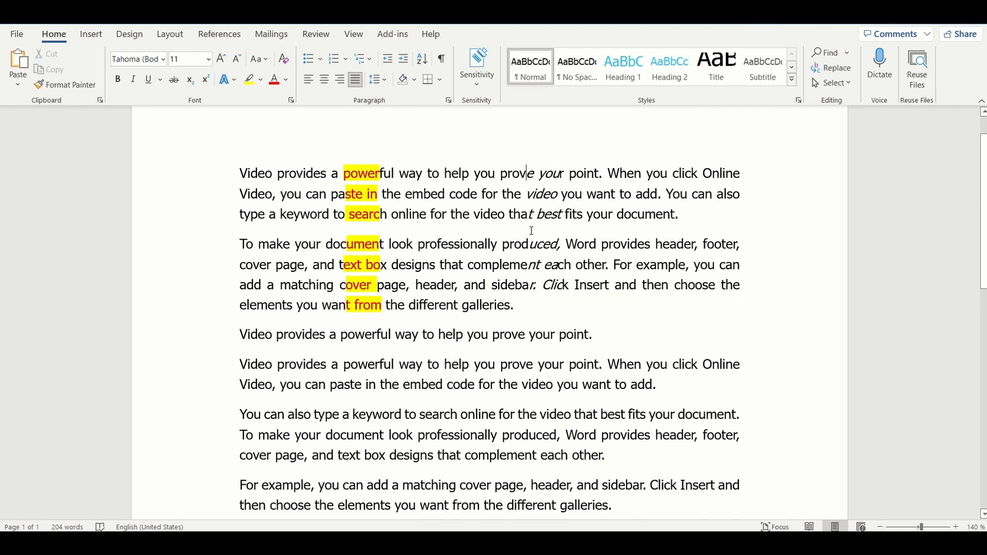
# Select a rectangular block through the last three placeholder paragraphs, enlarge its font to 12 and change it to uppercase
pyautogui.moveTo(425, 337); pyautogui.dragTo(475, 407)
pyautogui.click(475, 407)
pyautogui.moveTo(446, 360); pyautogui.dragTo(481, 516)
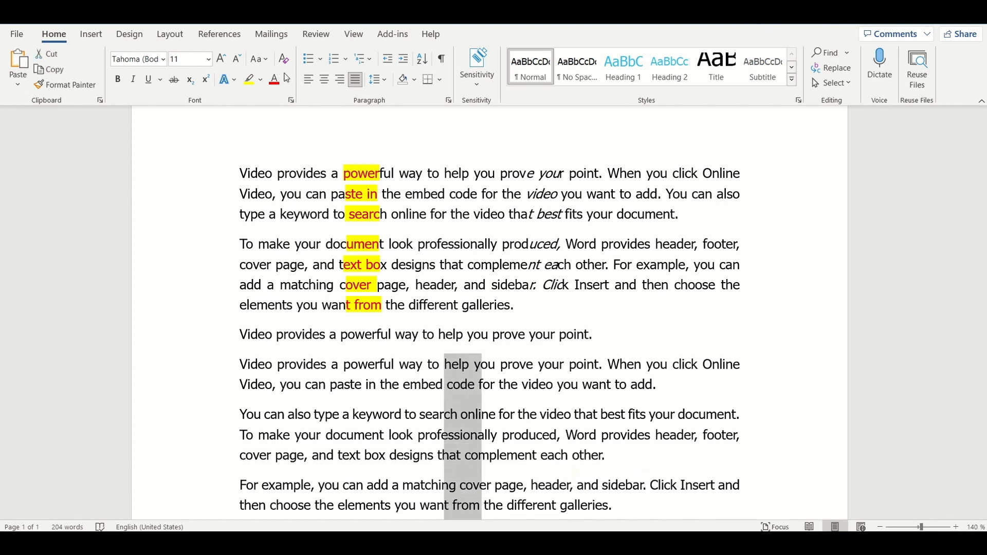
pyautogui.click(228, 60)
pyautogui.click(260, 59)
pyautogui.click(291, 140)
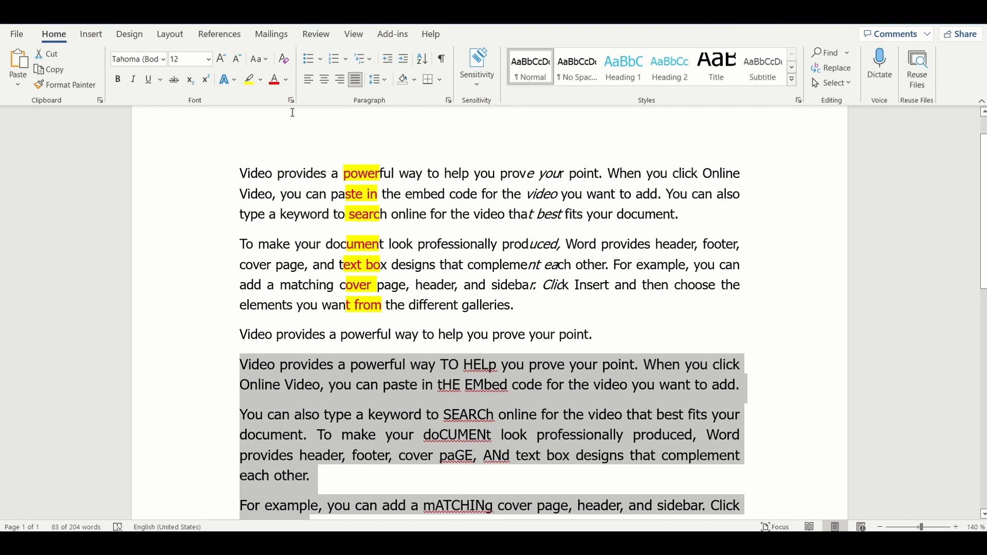
pyautogui.click(501, 435)
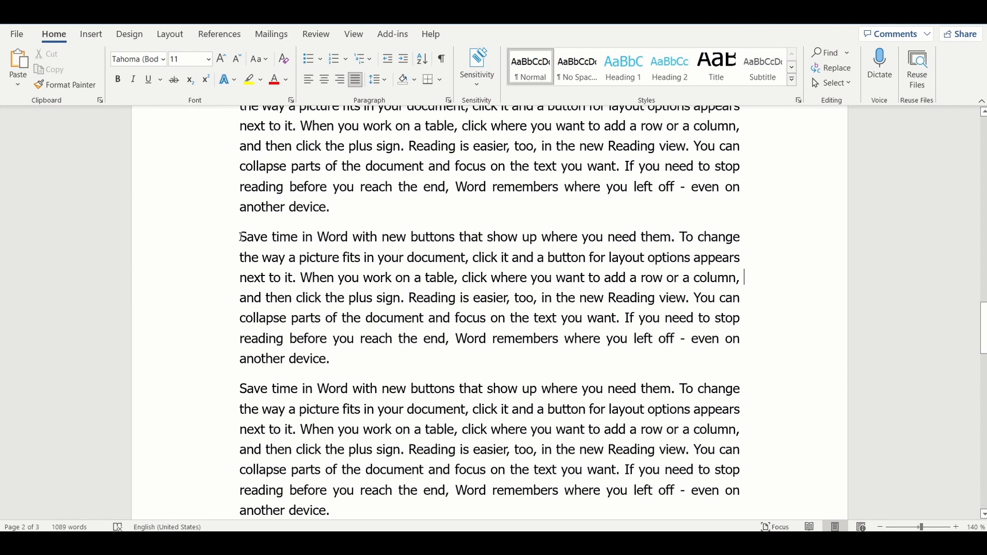
# Copy "Save time in Word with new buttons that show up where you need them" onto a new line below (4452+321)/23
pyautogui.moveTo(244, 238); pyautogui.dragTo(673, 246)
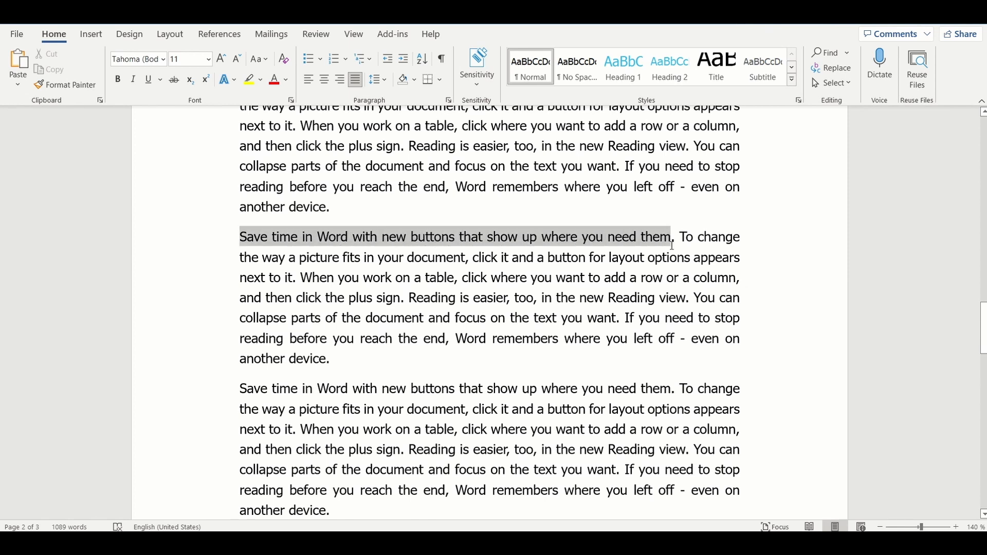
pyautogui.hotkey('ctrl', 'c')
pyautogui.scroll(-6, 656, 255)
pyautogui.scroll(-3, 656, 255)
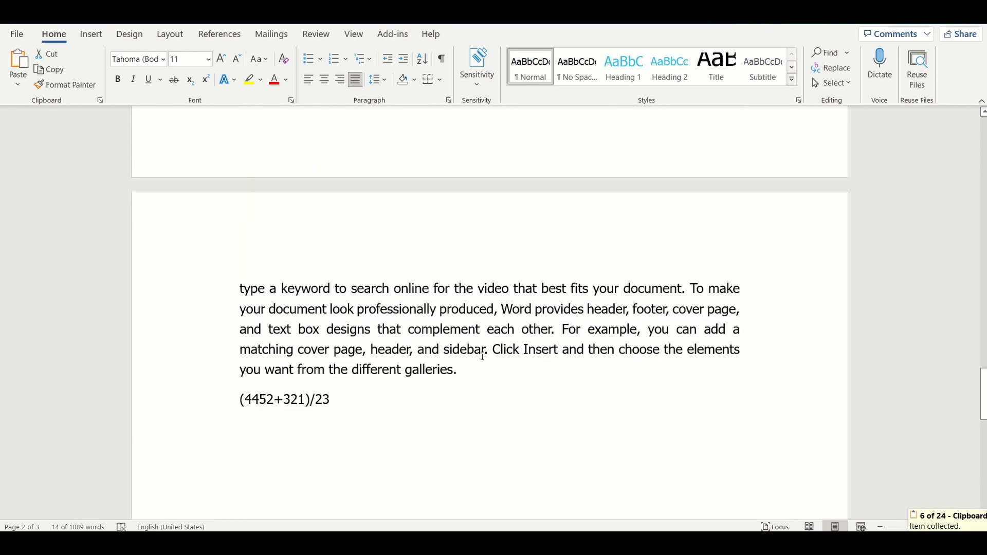
pyautogui.click(417, 447)
pyautogui.press('Return')
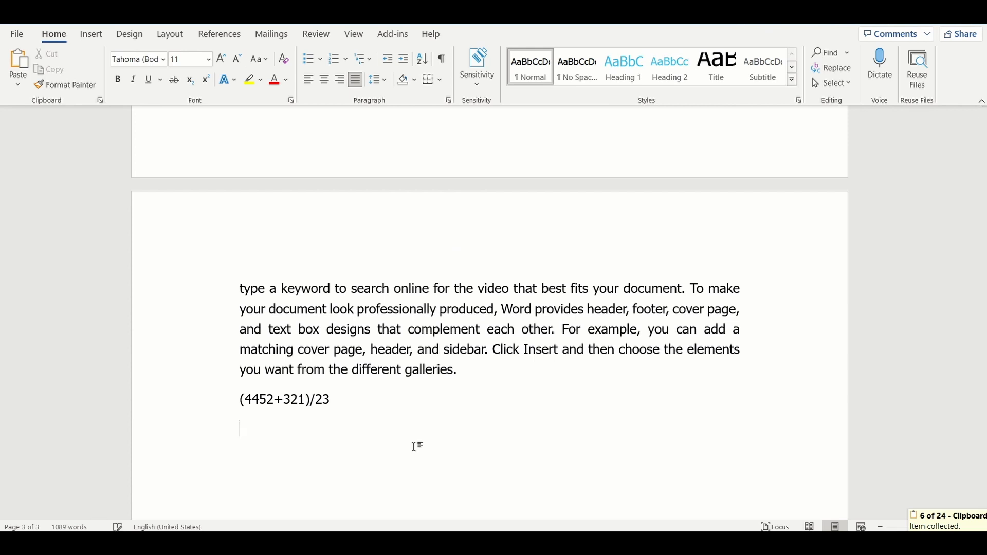
pyautogui.hotkey('ctrl', 'v')
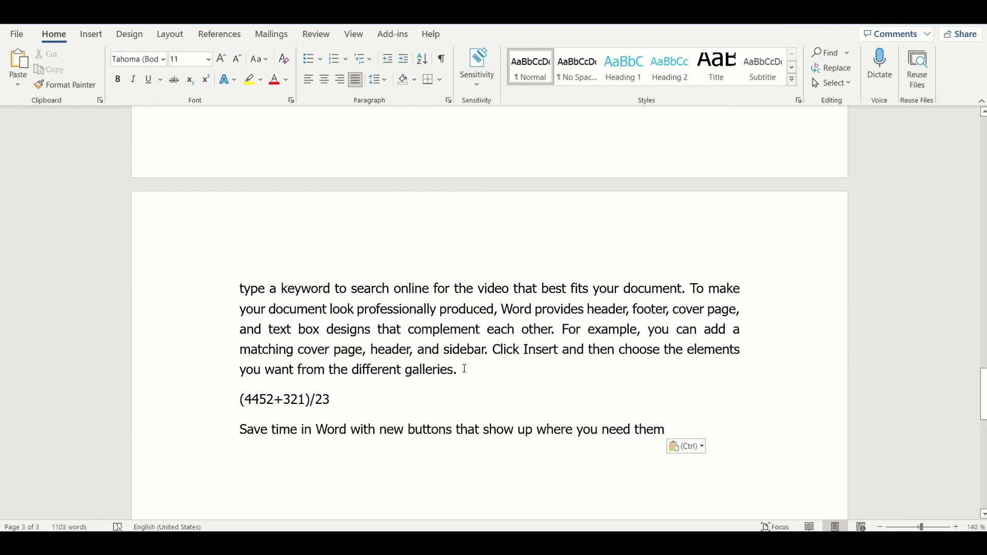
# Copy the sentence "Click Insert and then choose the elements you want from the different galleries." and paste it twice on new lines
pyautogui.moveTo(459, 370); pyautogui.dragTo(492, 351)
pyautogui.hotkey('ctrl', 'c')
pyautogui.scroll(-3, 460, 377)
pyautogui.click(685, 306)
pyautogui.press('Return')
pyautogui.hotkey('ctrl', 'v')
pyautogui.press('Return')
pyautogui.hotkey('ctrl', 'v')
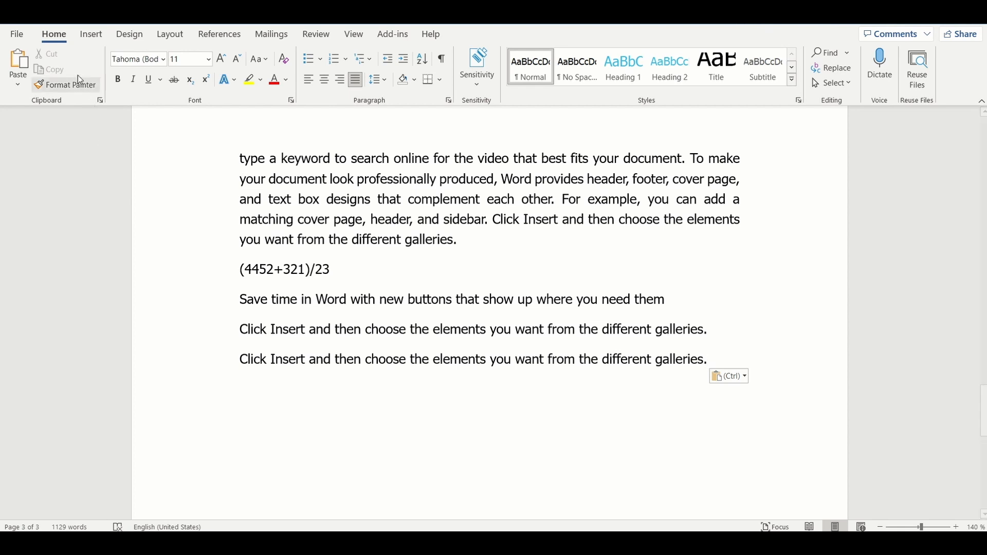
# From the clipboard history, paste the short "Save time in Word" text and the full "Save time in Word" paragraph at the document's end
pyautogui.click(100, 103)
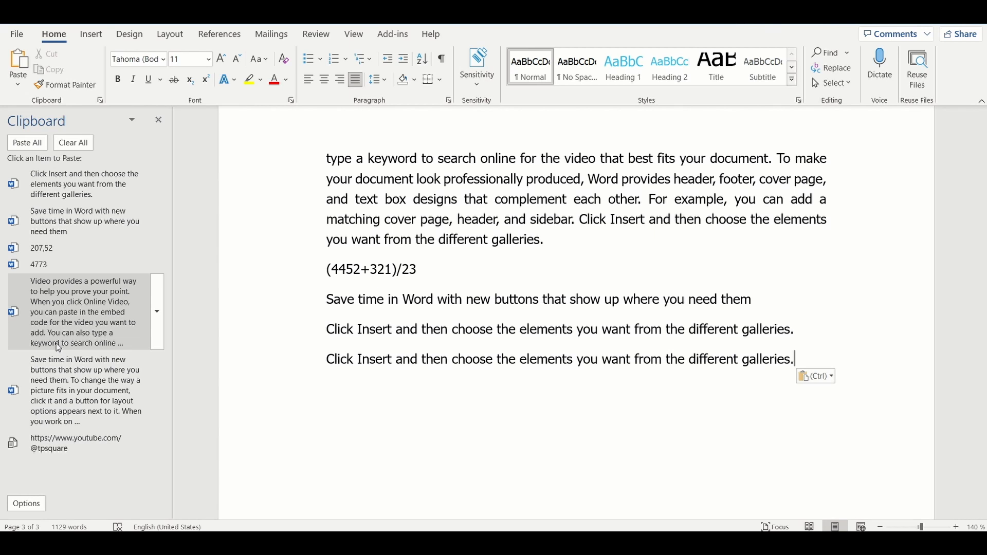
pyautogui.click(67, 225)
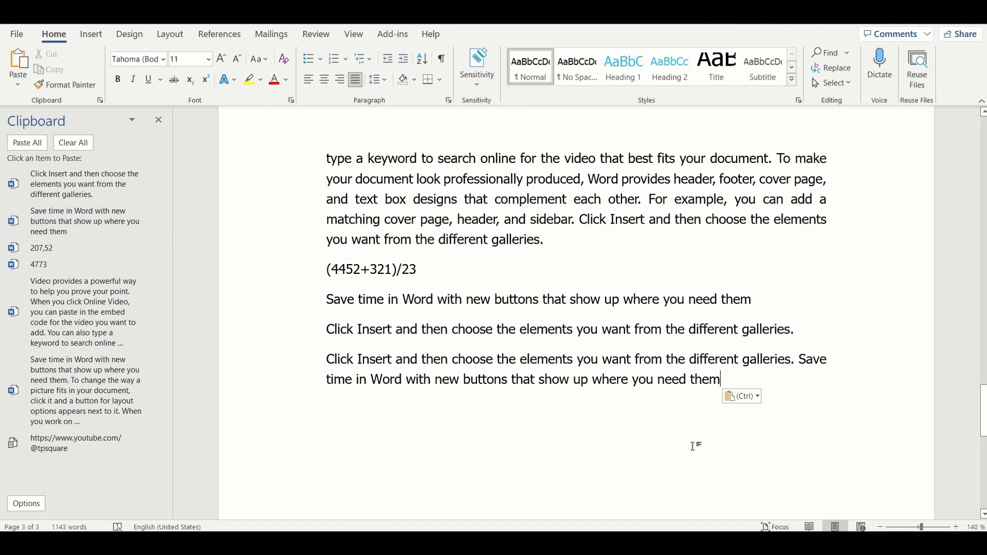
pyautogui.click(114, 399)
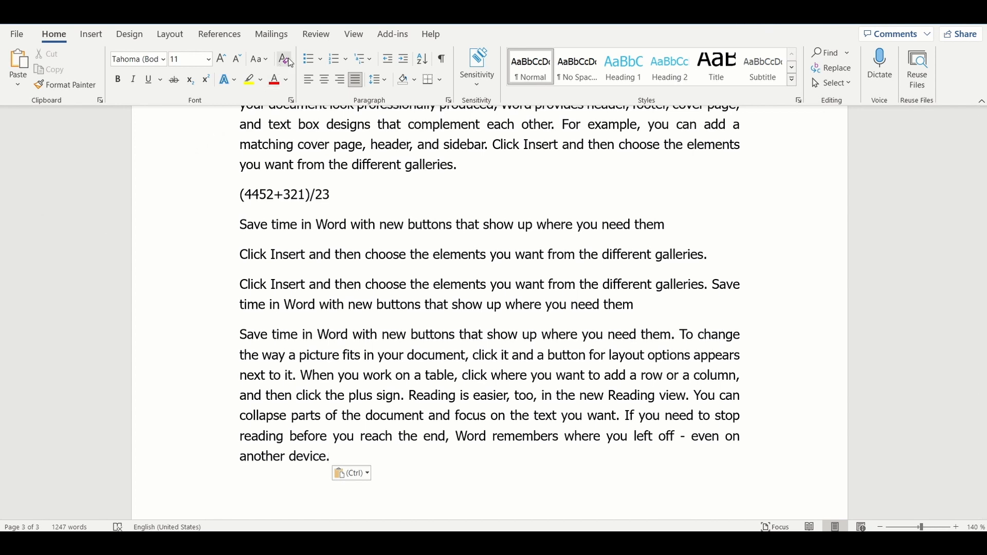
# Select the document's last paragraph, starting "Save time in Word", and open the translator for that selection
pyautogui.click(320, 36)
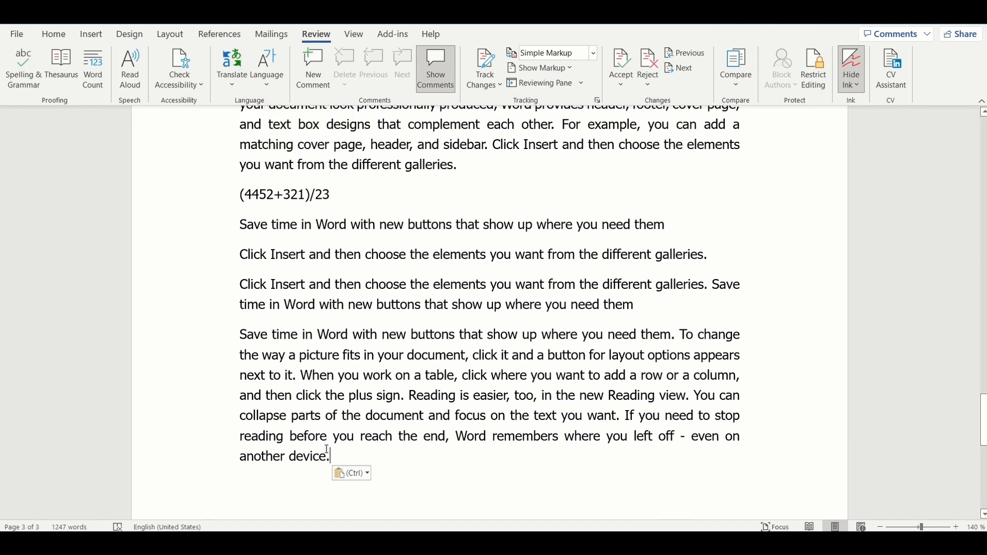
pyautogui.moveTo(336, 458); pyautogui.dragTo(241, 337)
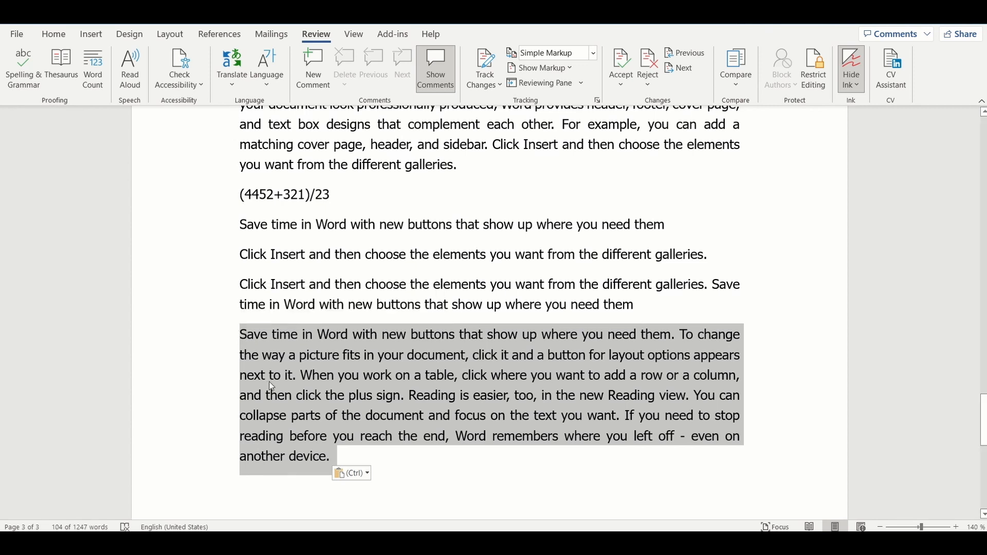
pyautogui.rightClick(288, 347)
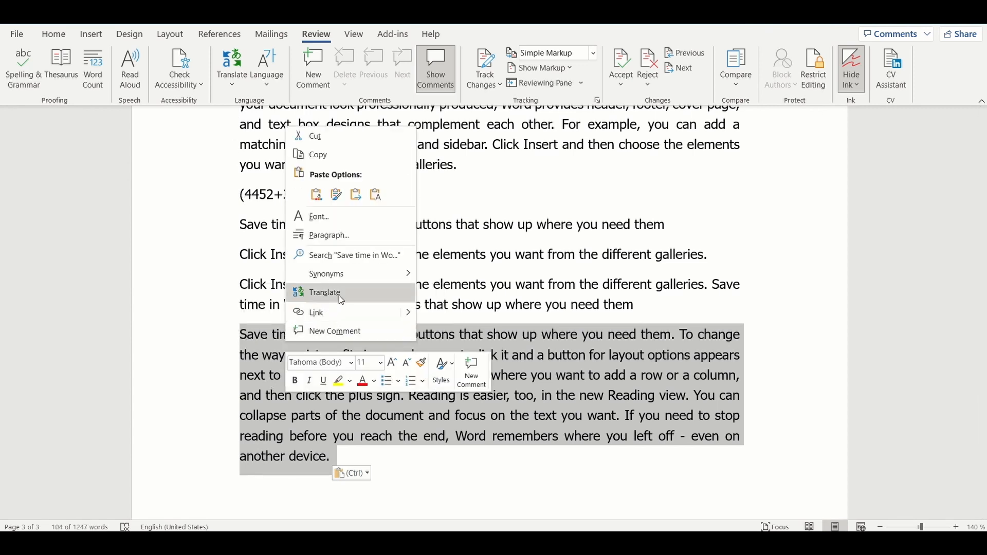
pyautogui.click(235, 88)
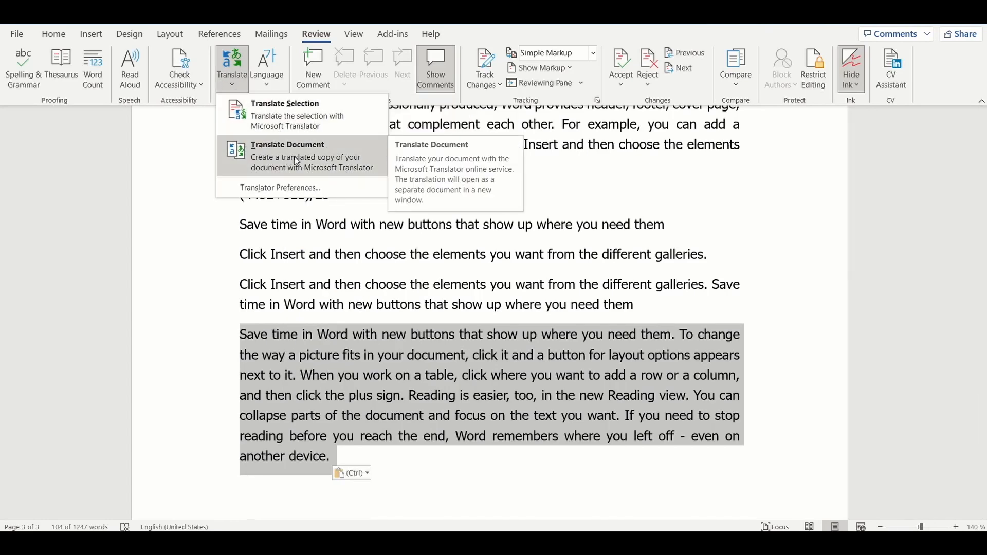
pyautogui.click(305, 126)
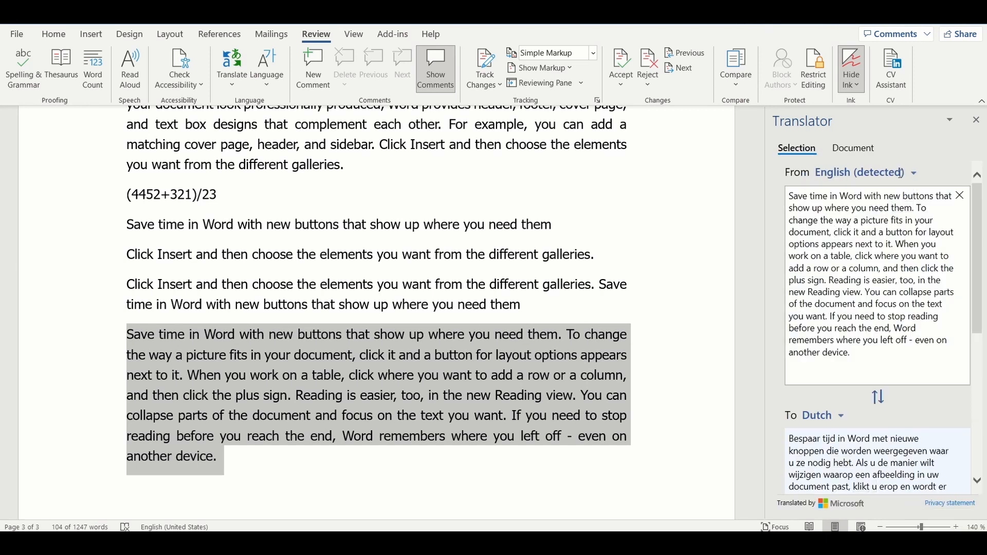
# View the available source languages and try Czech as the target language for the selected paragraph's translation
pyautogui.click(857, 173)
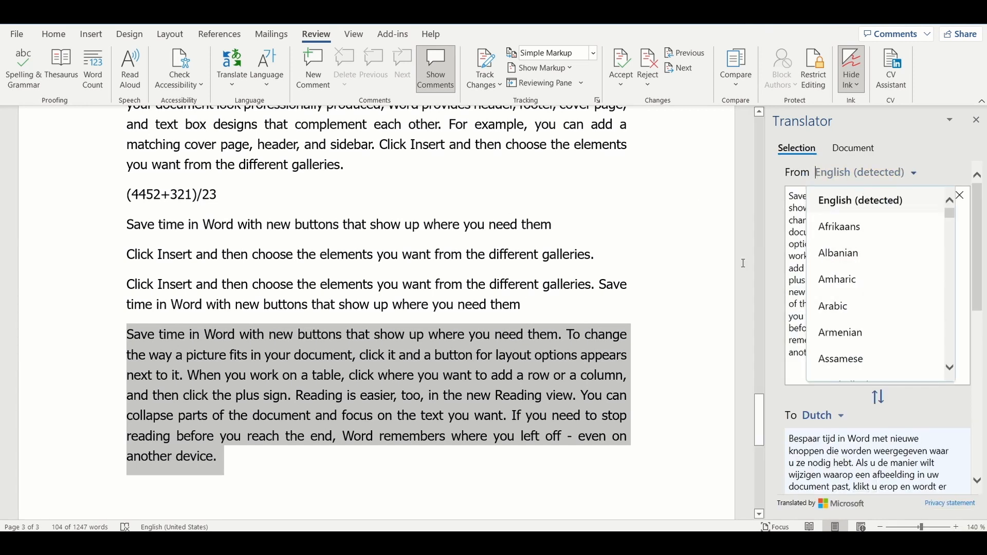
pyautogui.click(779, 222)
pyautogui.scroll(-3, 832, 297)
pyautogui.click(833, 315)
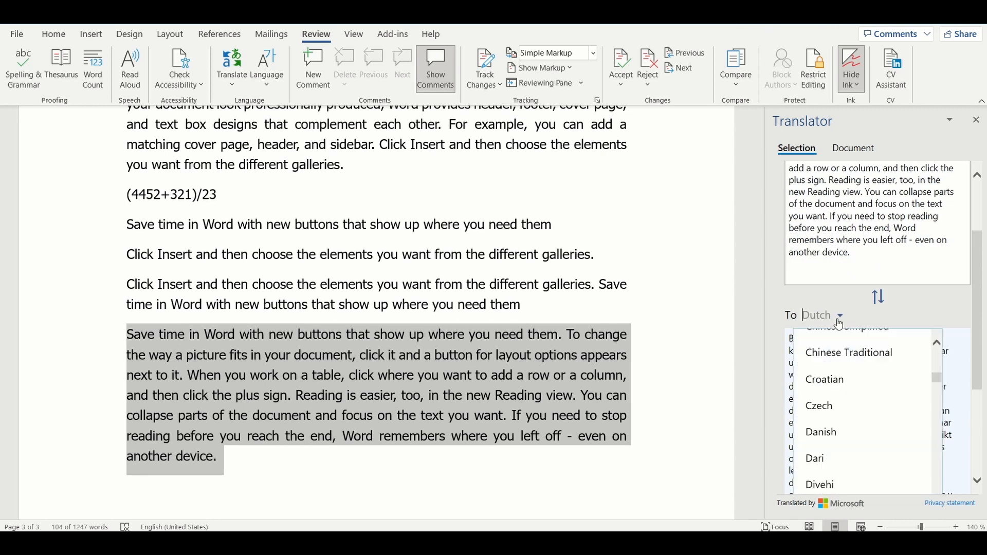
pyautogui.click(851, 359)
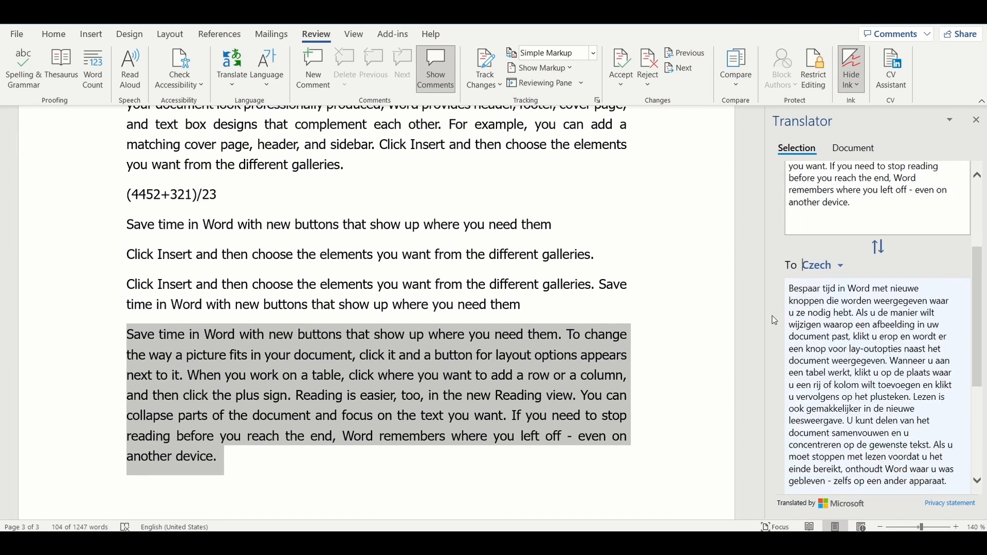
pyautogui.scroll(-3, 792, 376)
pyautogui.scroll(3, 834, 396)
# Set the translation's target language to Estonian and insert the translated text in place of the selected paragraph
pyautogui.click(838, 336)
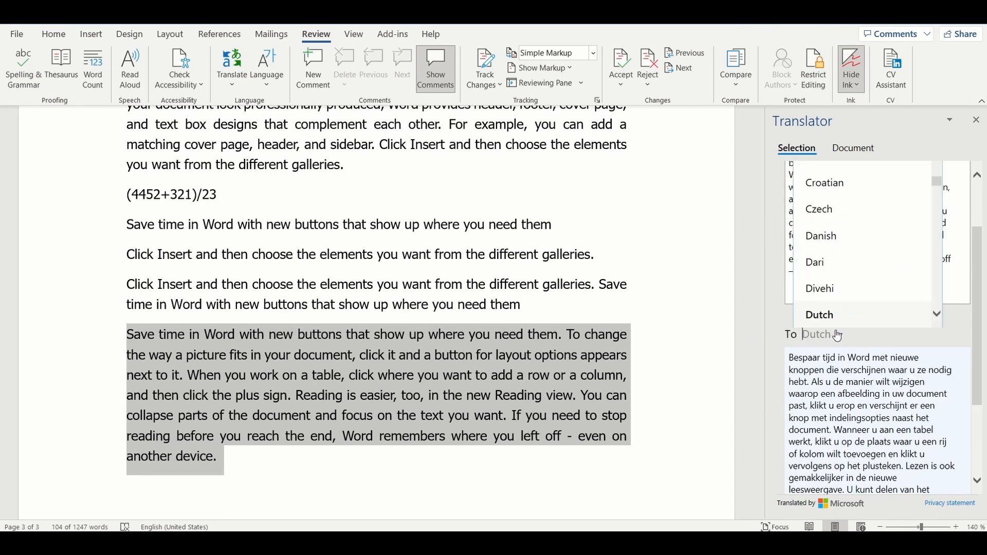
pyautogui.click(851, 265)
pyautogui.click(833, 335)
pyautogui.click(846, 311)
pyautogui.scroll(-3, 877, 430)
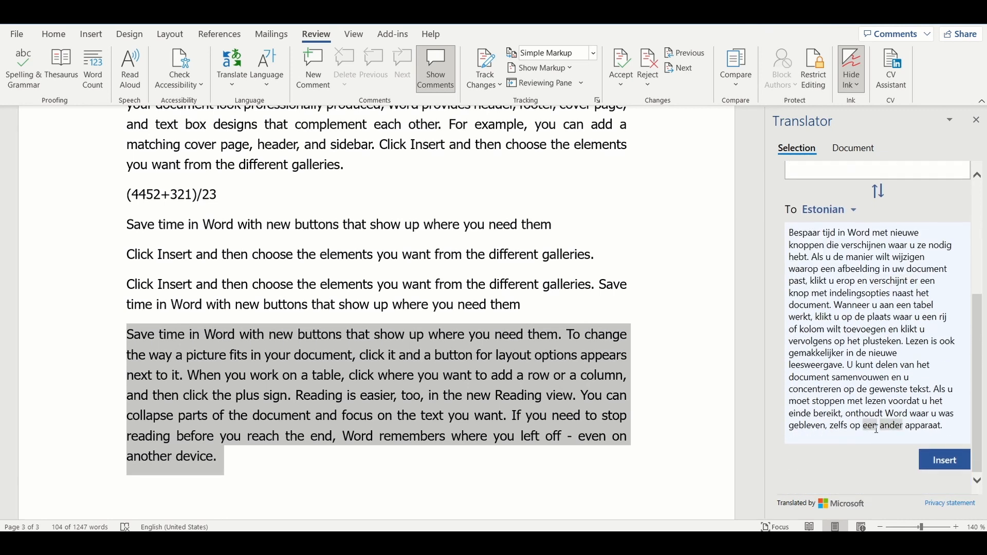
pyautogui.click(945, 460)
pyautogui.scroll(5, 467, 318)
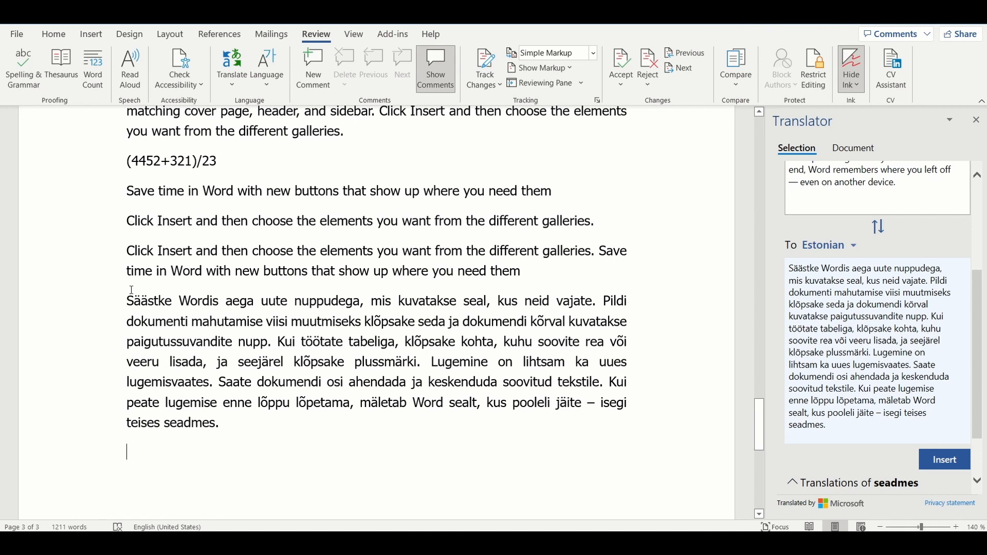